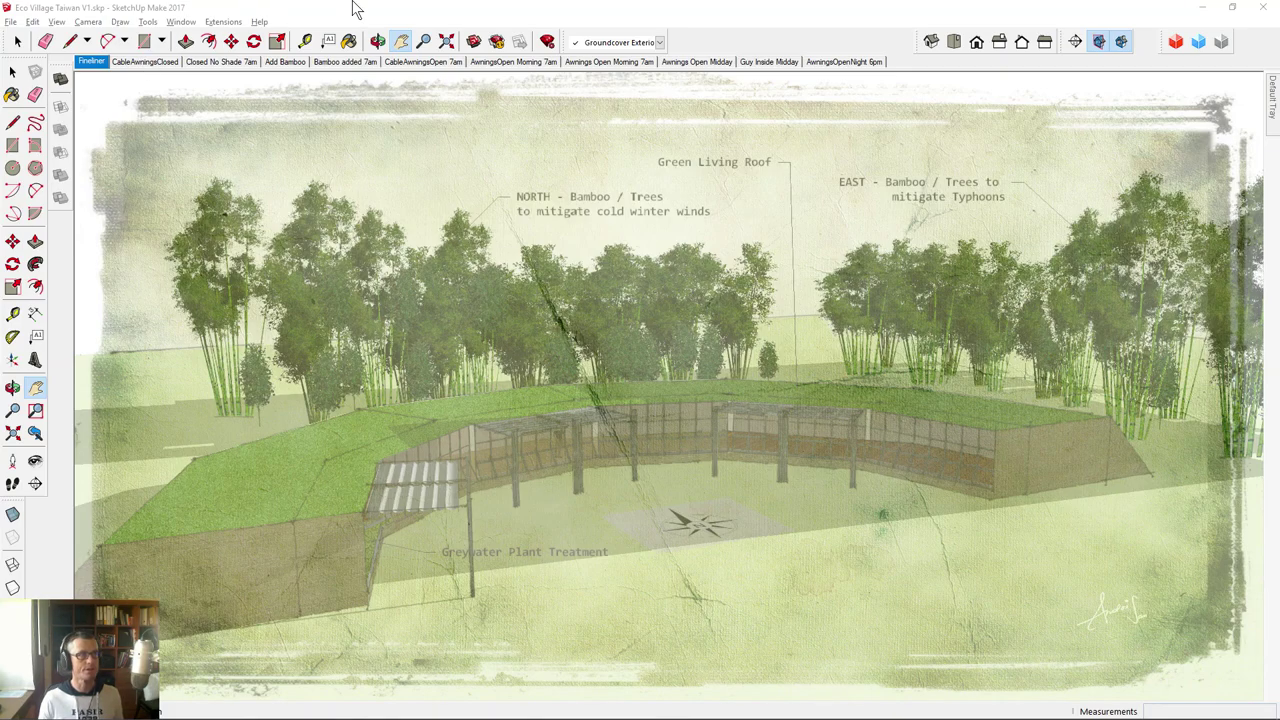
# - Show the CableAwningsClosed and Closed No Shade 7am scenes, moving the shadow time back to around sunrise in the latter
pyautogui.click(144, 61)
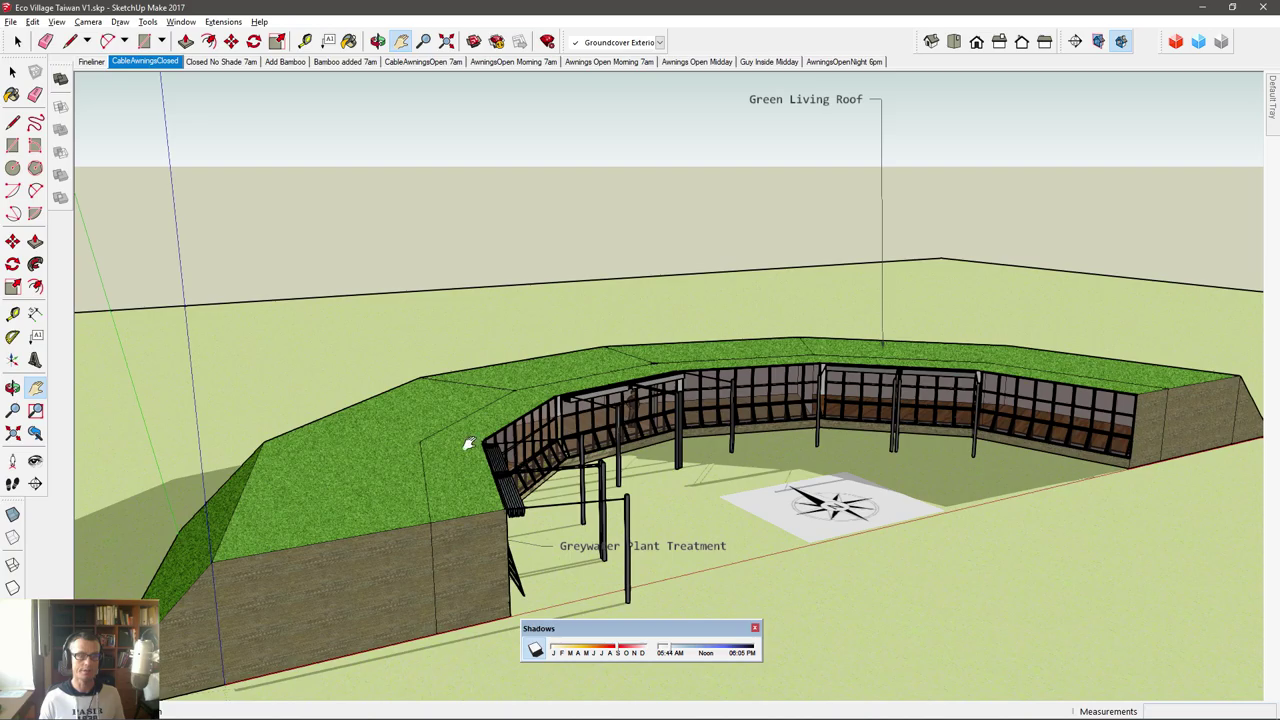
pyautogui.click(220, 62)
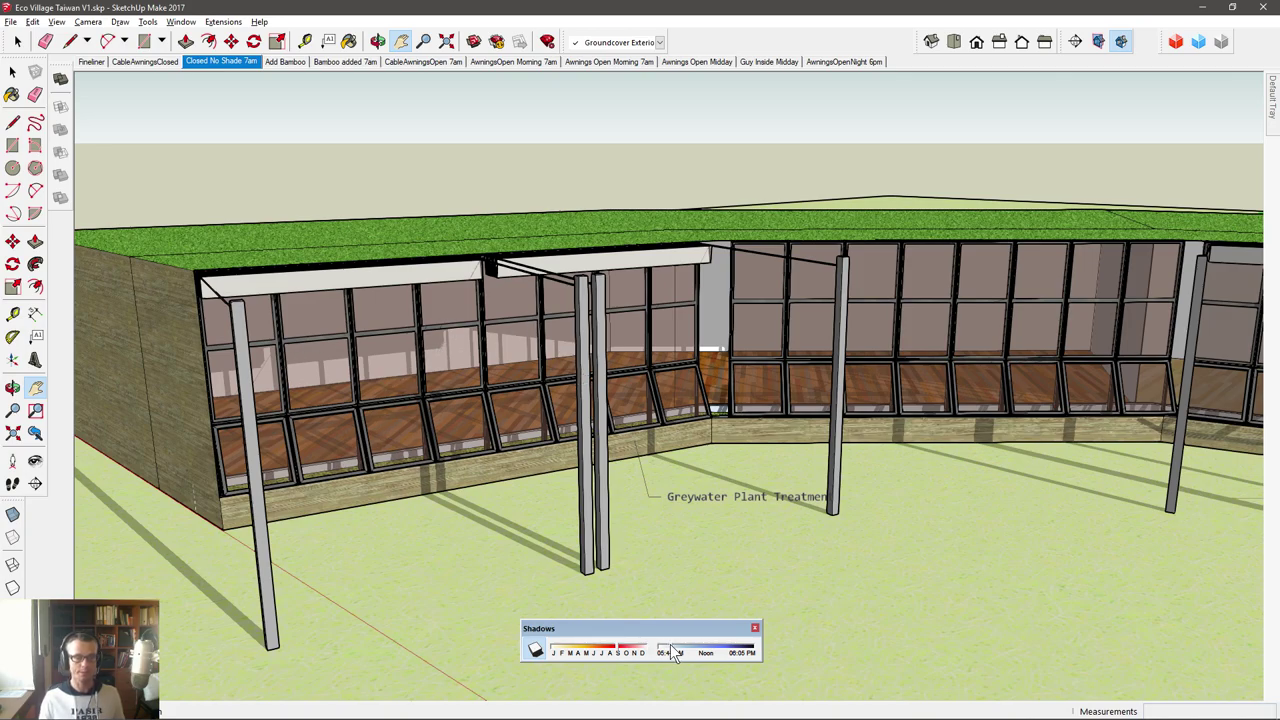
pyautogui.moveTo(670, 644)
pyautogui.mouseDown()
pyautogui.moveTo(695, 650)
pyautogui.moveTo(659, 647)
pyautogui.mouseUp()
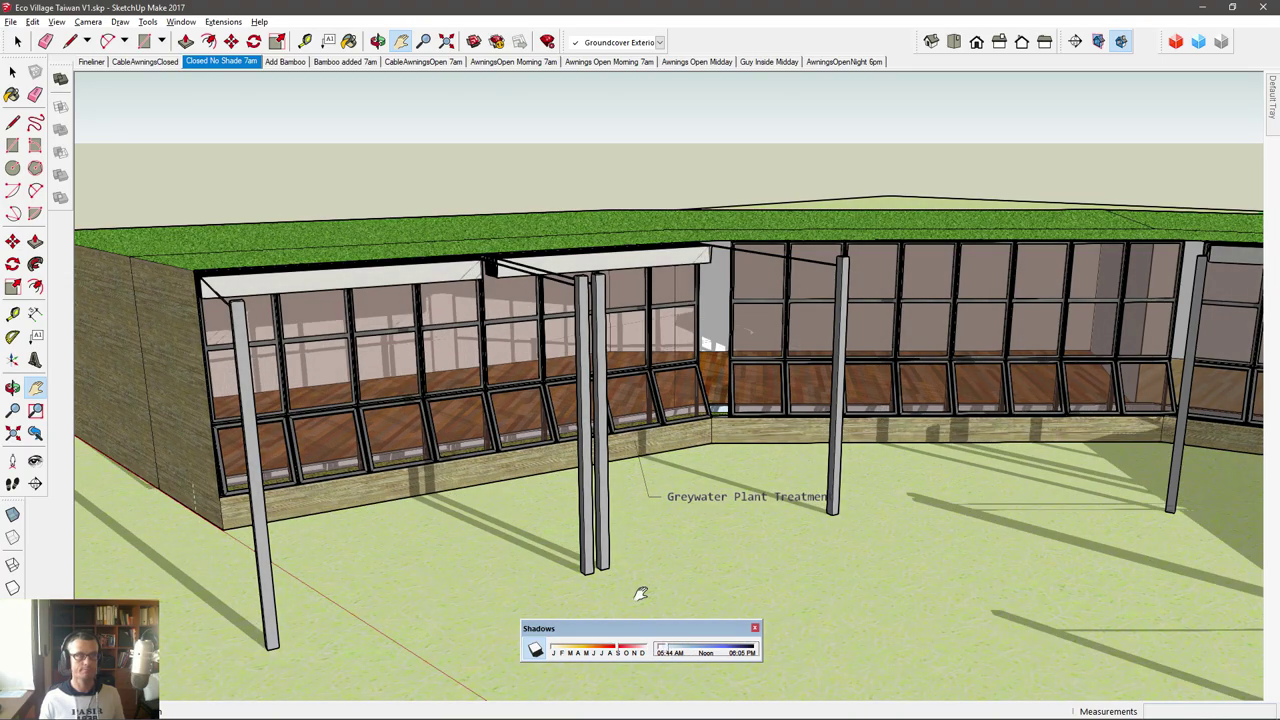
# - Show the Add Bamboo and Bamboo added 7am scenes, followed by the three 7am open-awning scenes, to compare the morning shade
pyautogui.click(285, 61)
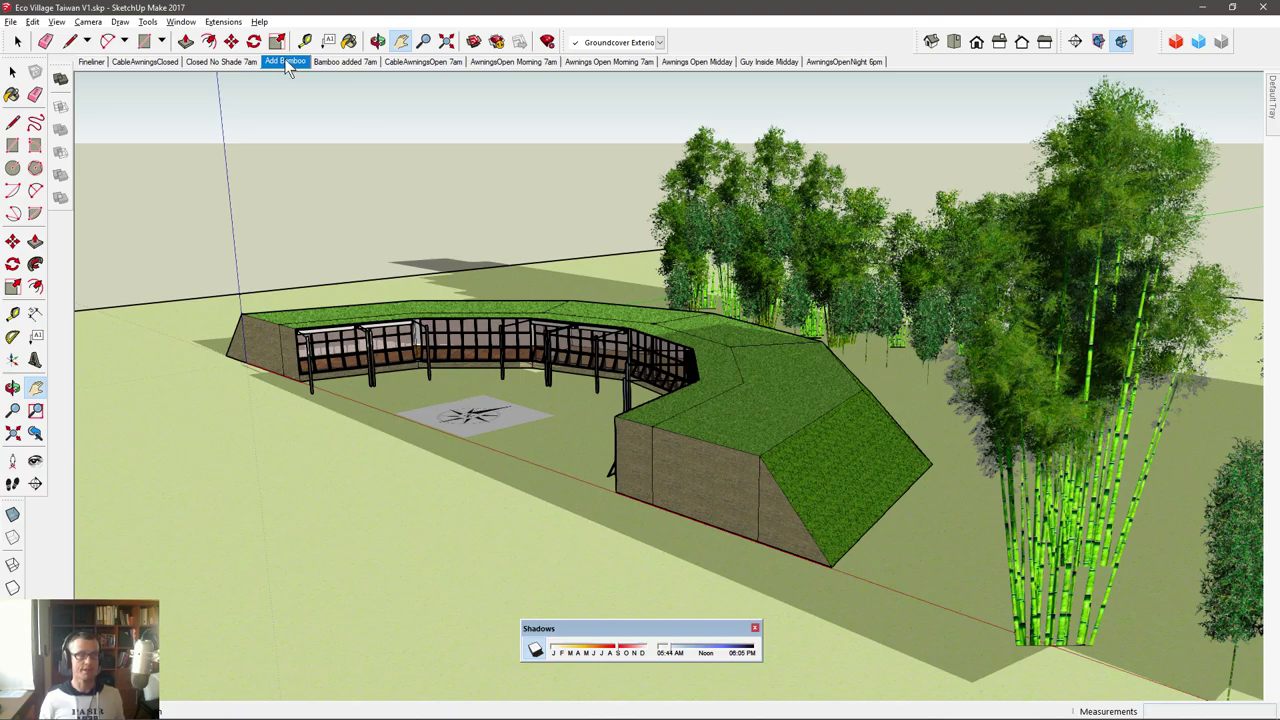
pyautogui.click(345, 62)
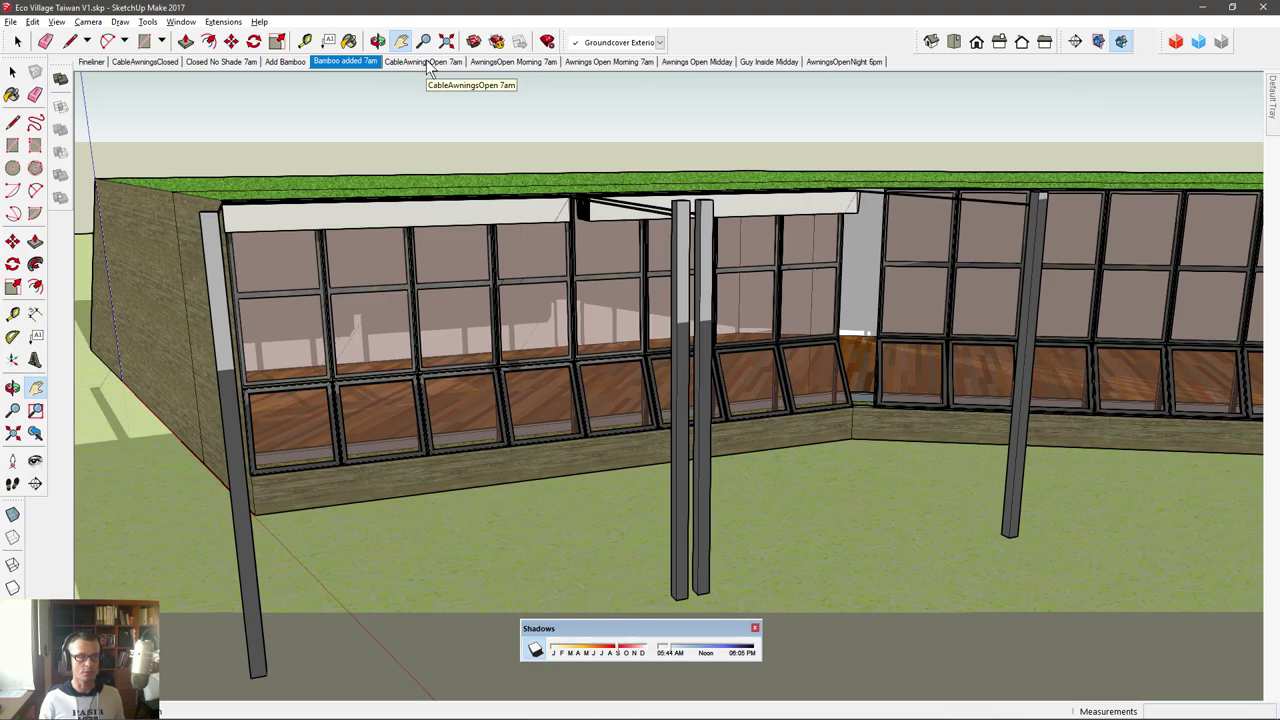
pyautogui.click(426, 61)
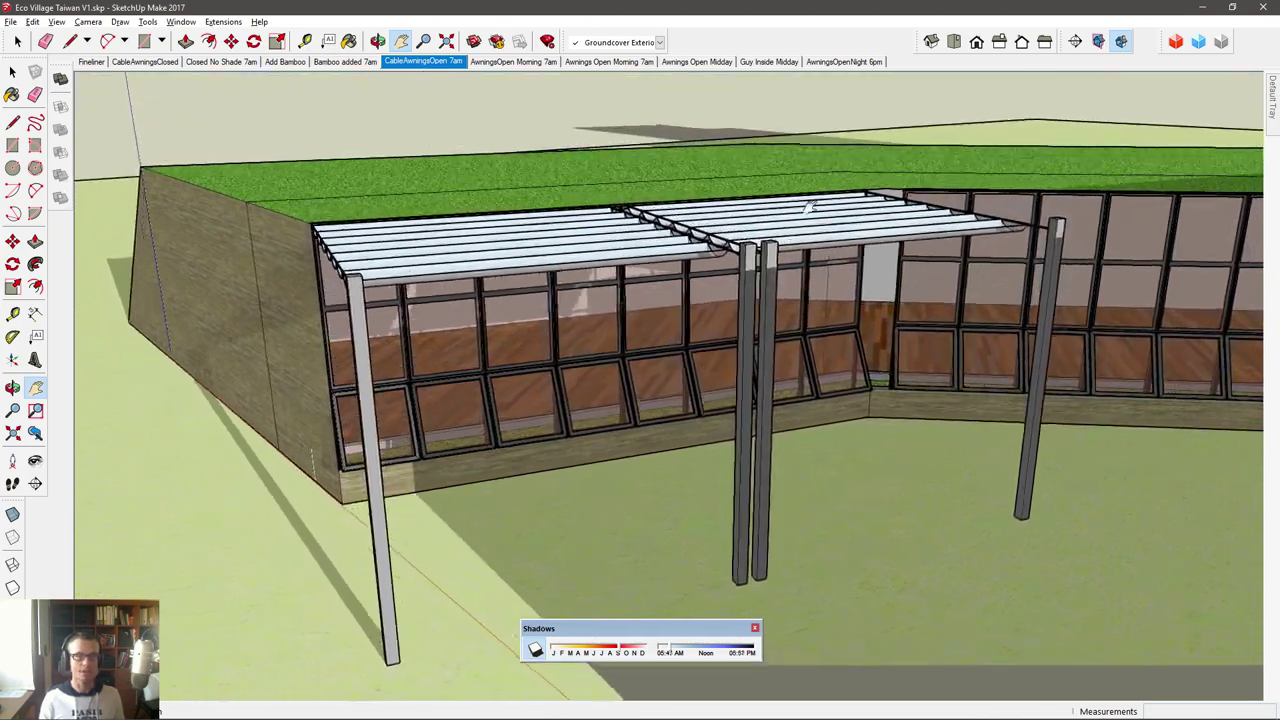
pyautogui.click(513, 65)
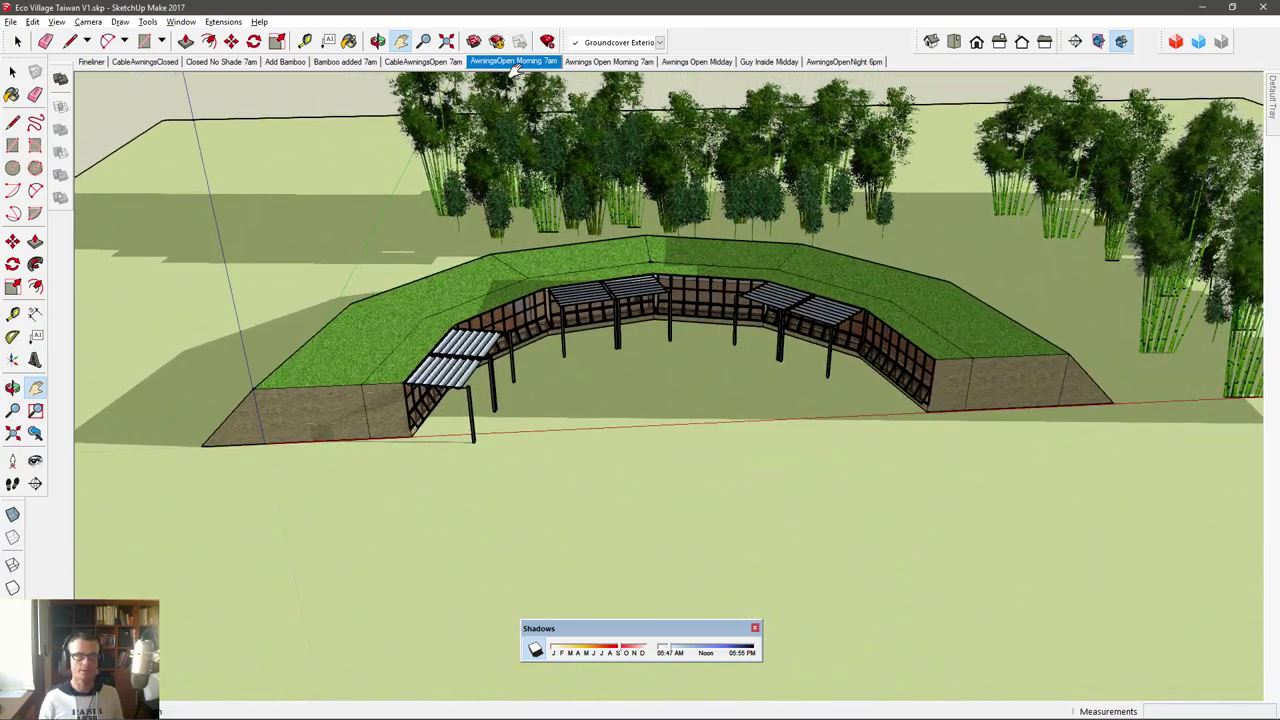
pyautogui.click(607, 60)
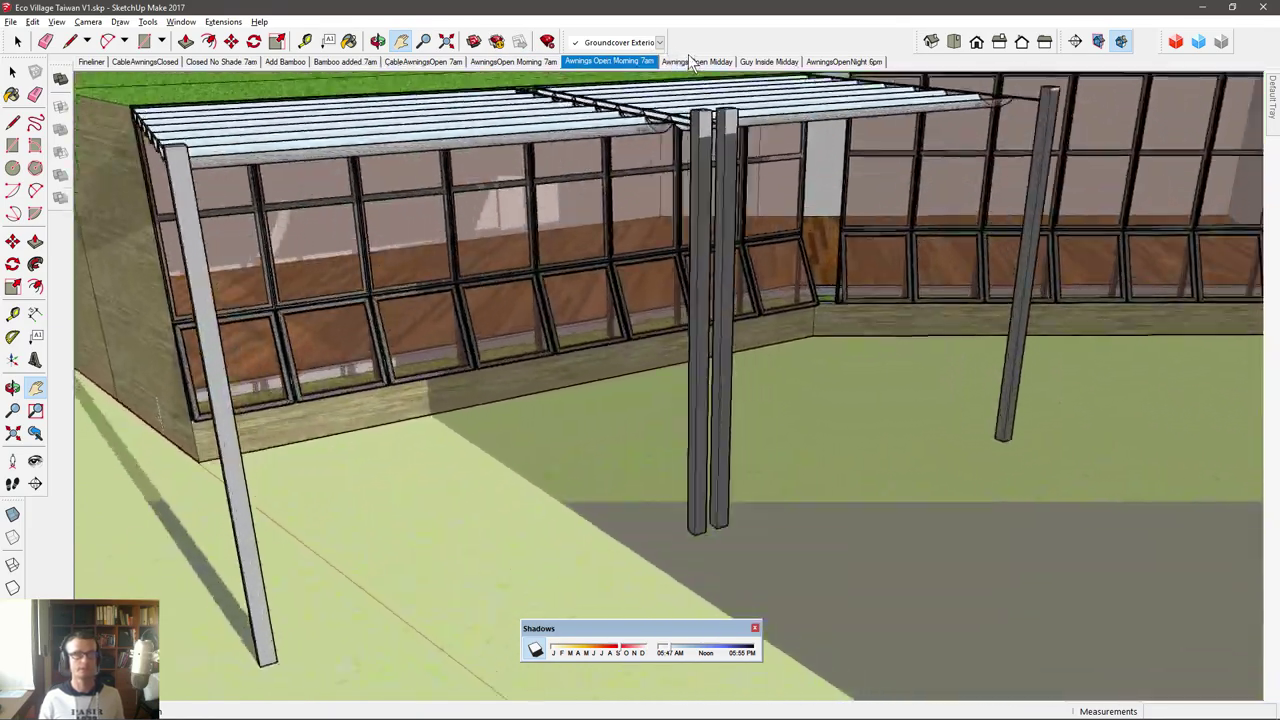
# - Show the Awnings Open Midday scene and set its shadow date to the end of December
pyautogui.click(691, 61)
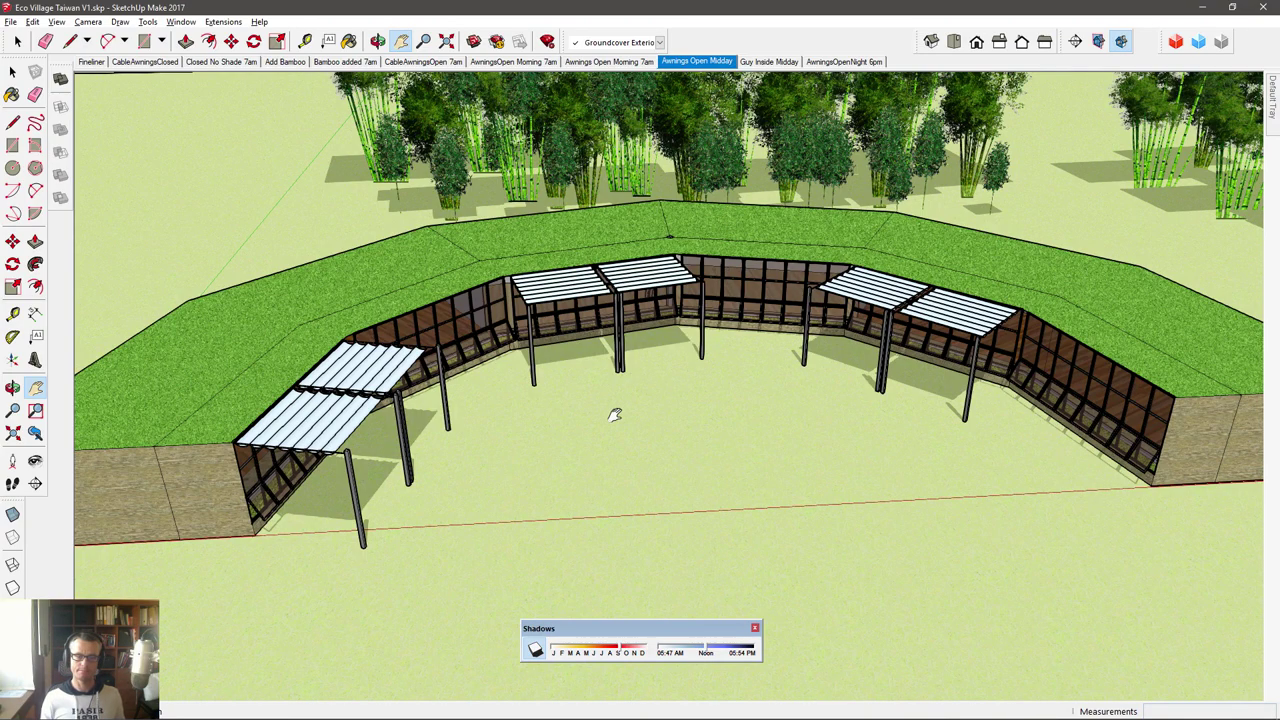
pyautogui.moveTo(620, 652); pyautogui.dragTo(650, 651)
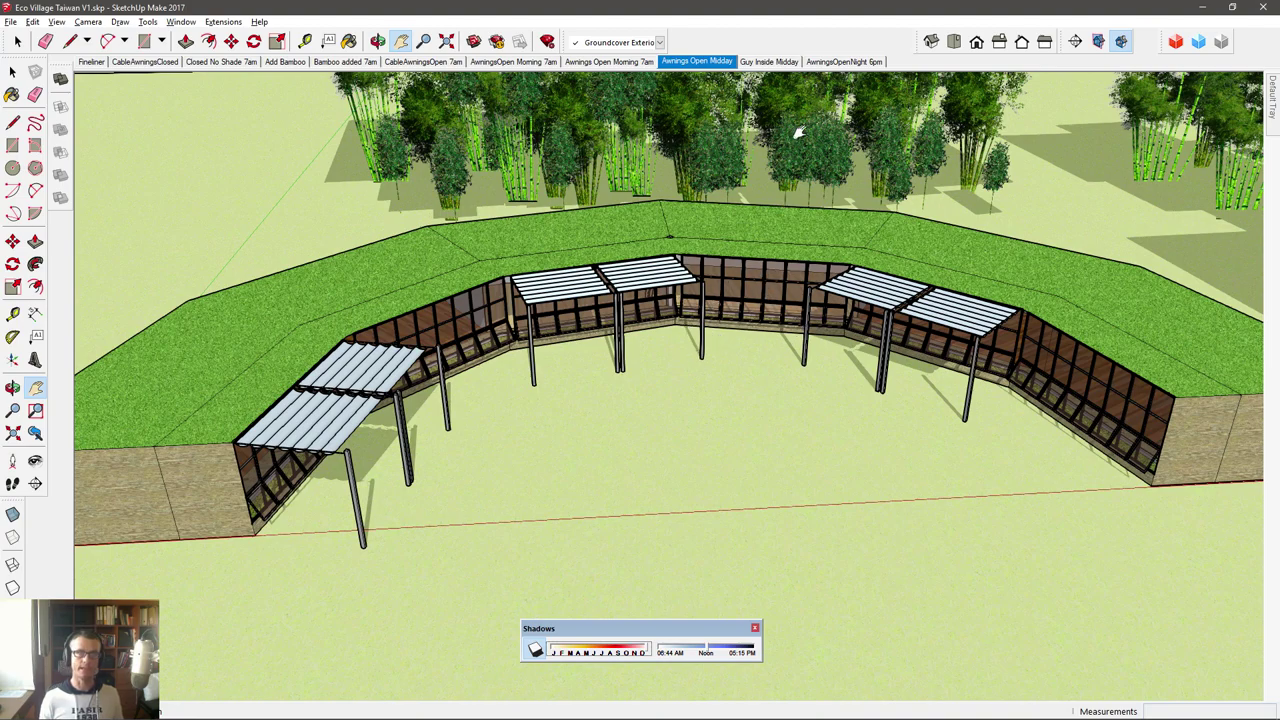
# - Show the Guy Inside Midday scene and set the shadow date to the start of January
pyautogui.click(767, 62)
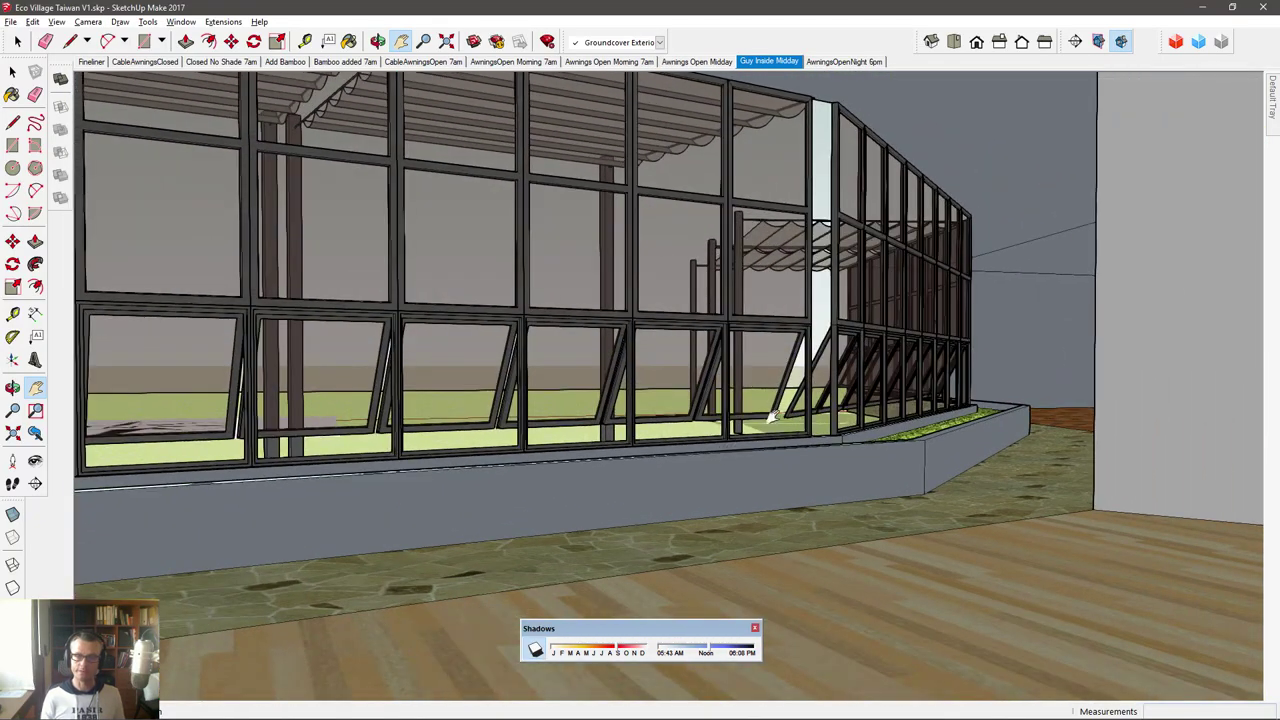
pyautogui.moveTo(771, 417); pyautogui.dragTo(762, 382)
pyautogui.moveTo(930, 437); pyautogui.dragTo(555, 652)
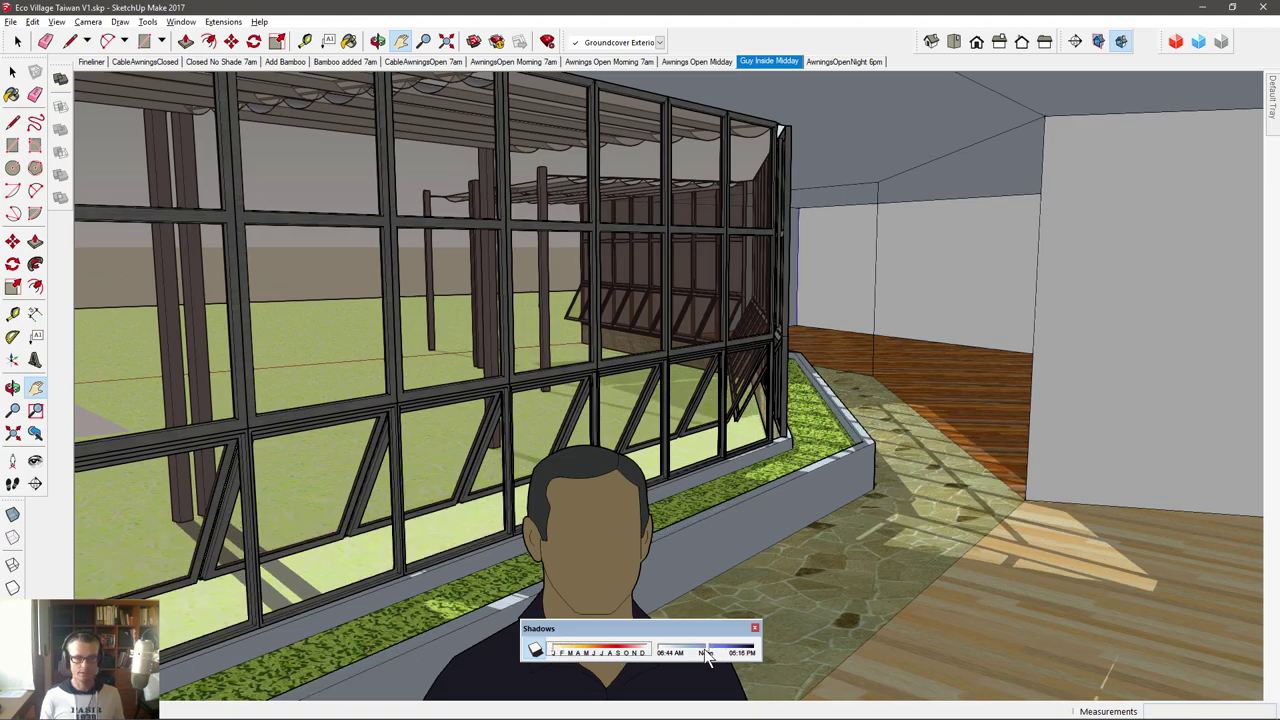
# - Sweep the shadow time from early morning to shortly before noon to study the winter sunlight entering the interior
pyautogui.moveTo(706, 655); pyautogui.dragTo(662, 652)
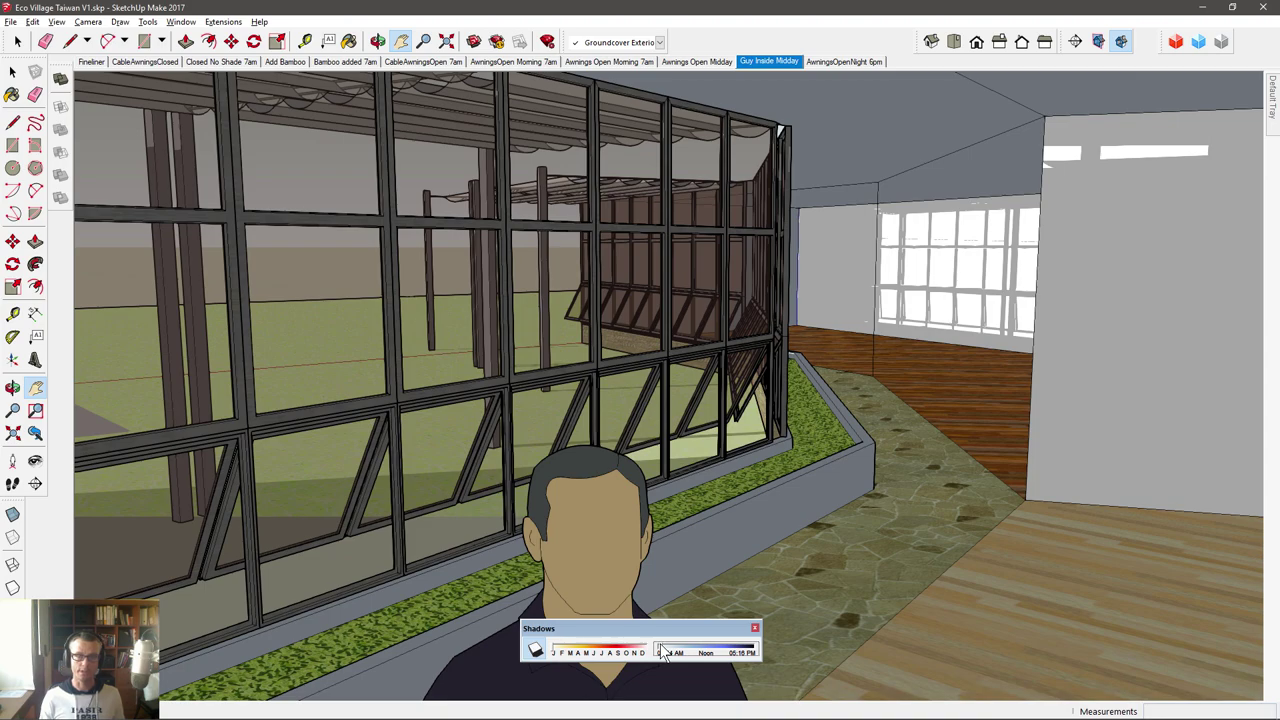
pyautogui.moveTo(662, 652); pyautogui.dragTo(664, 653)
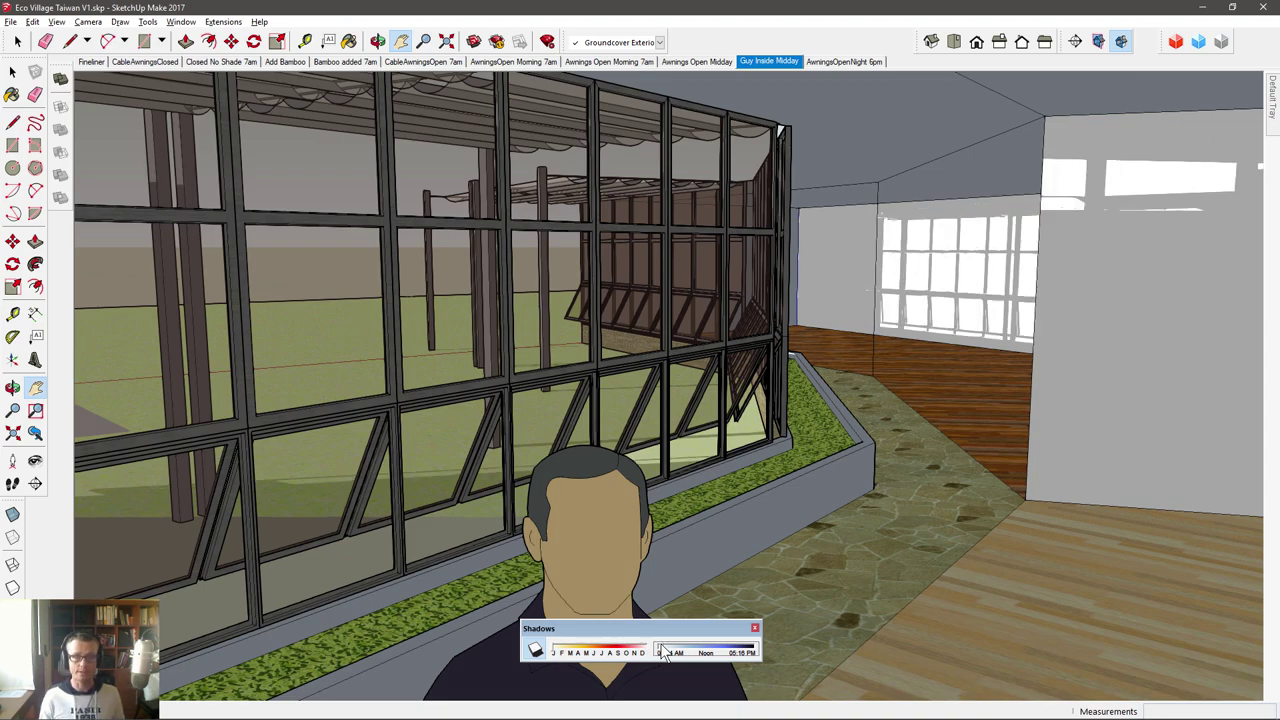
pyautogui.moveTo(664, 653); pyautogui.dragTo(700, 653)
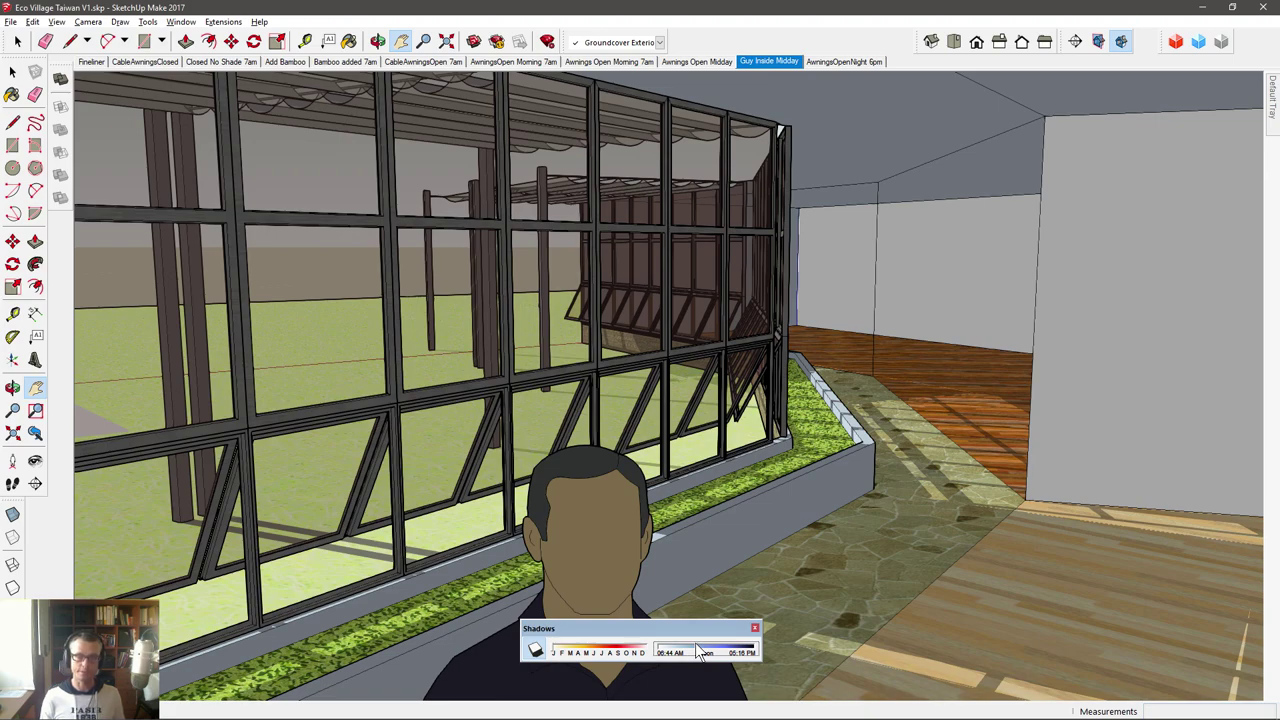
pyautogui.moveTo(699, 652); pyautogui.dragTo(701, 652)
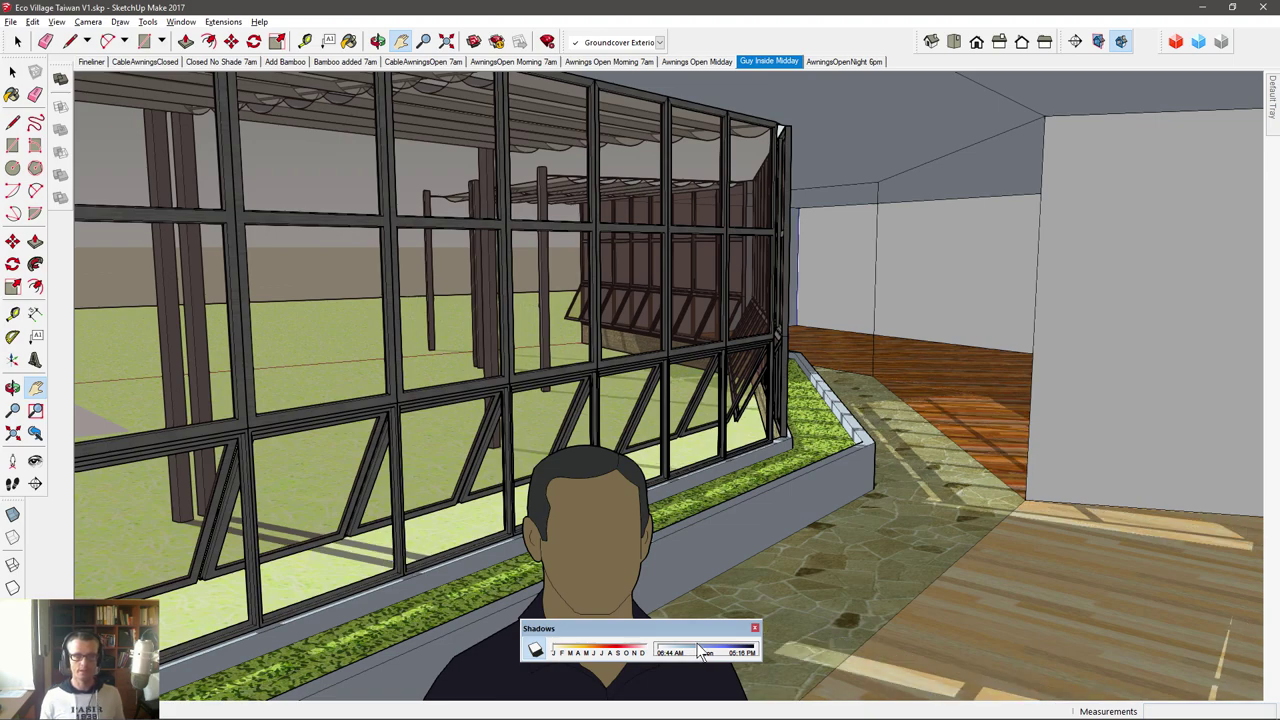
# - View the interior towards the opposite wing and advance the shadow time to sunset to study the evening sunlight
pyautogui.scroll(3, 480, 414)
pyautogui.moveTo(480, 414); pyautogui.dragTo(929, 294, button='middle')
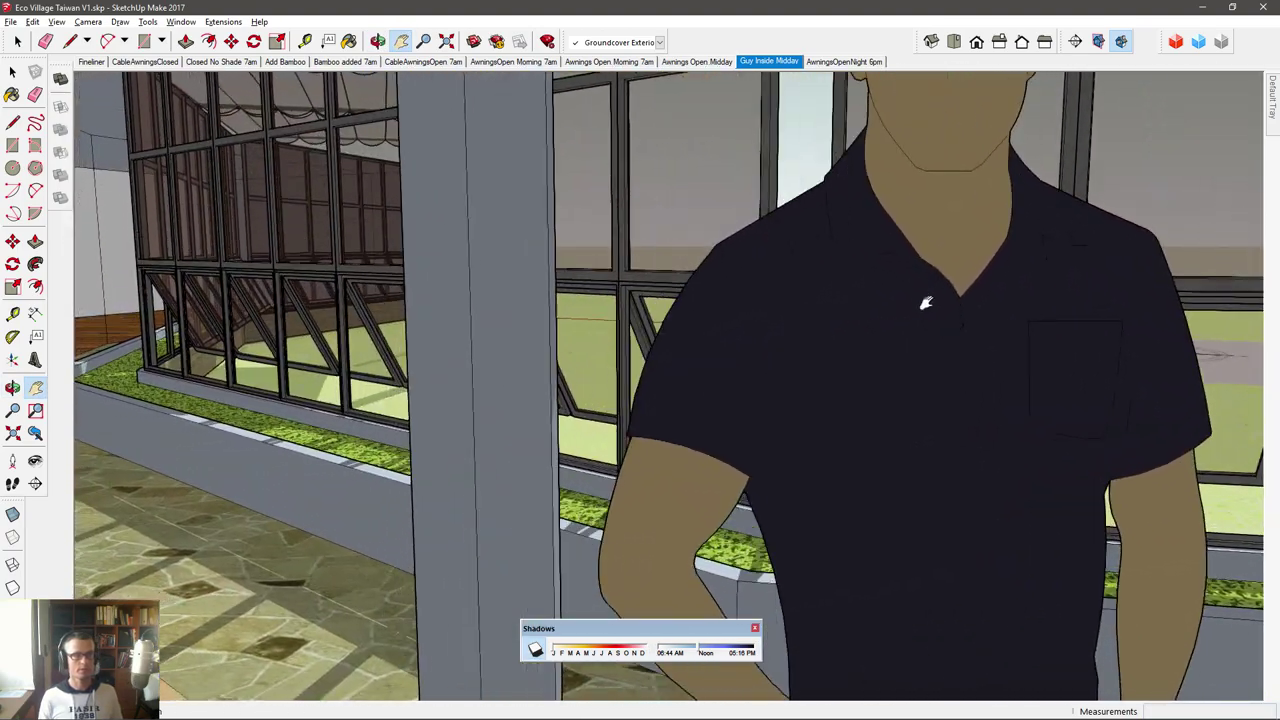
pyautogui.moveTo(363, 390); pyautogui.dragTo(660, 620, button='middle')
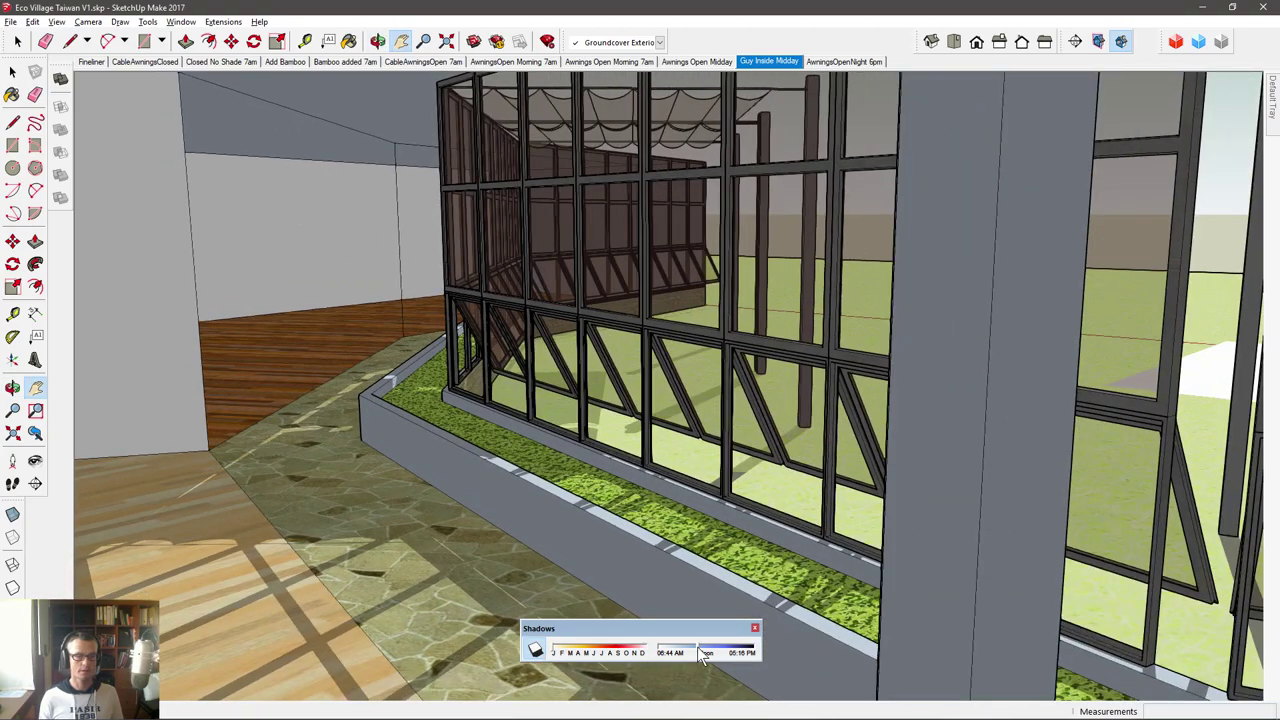
pyautogui.moveTo(697, 647); pyautogui.dragTo(758, 650)
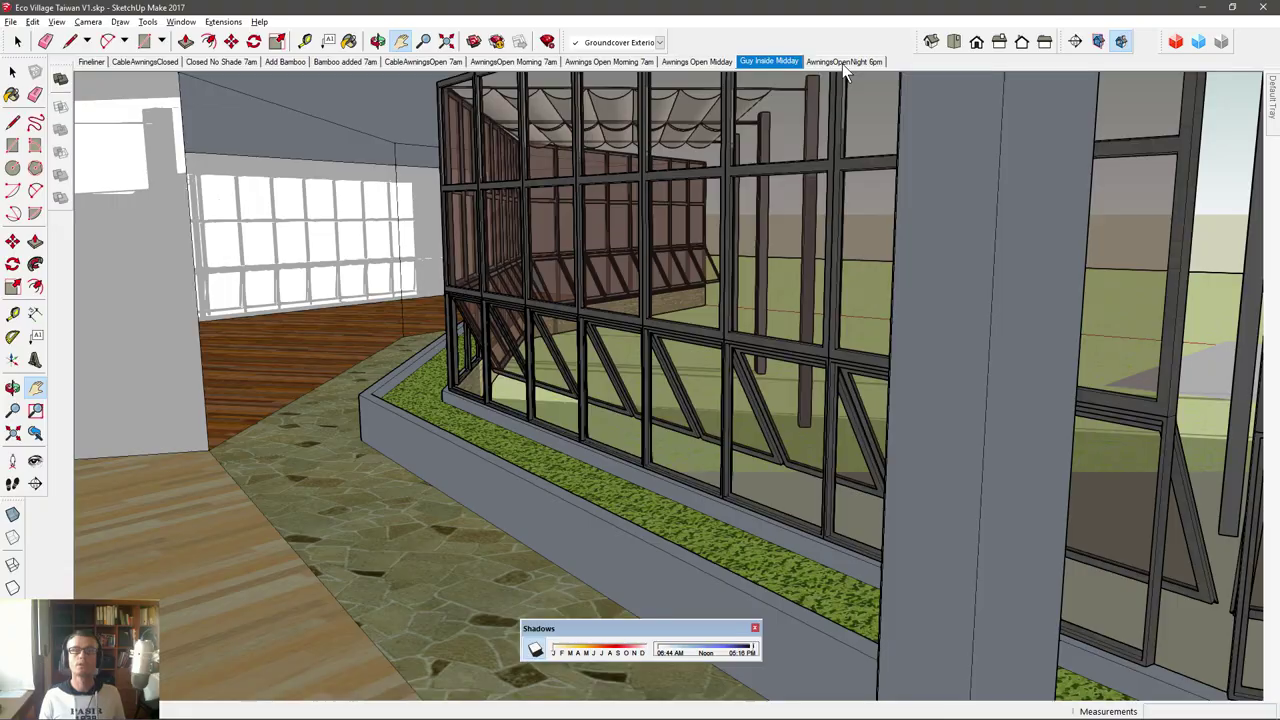
# - Show the AwningsOpenNight 6pm scene and set the shadow time to noon for a closer view of the awnings
pyautogui.click(842, 62)
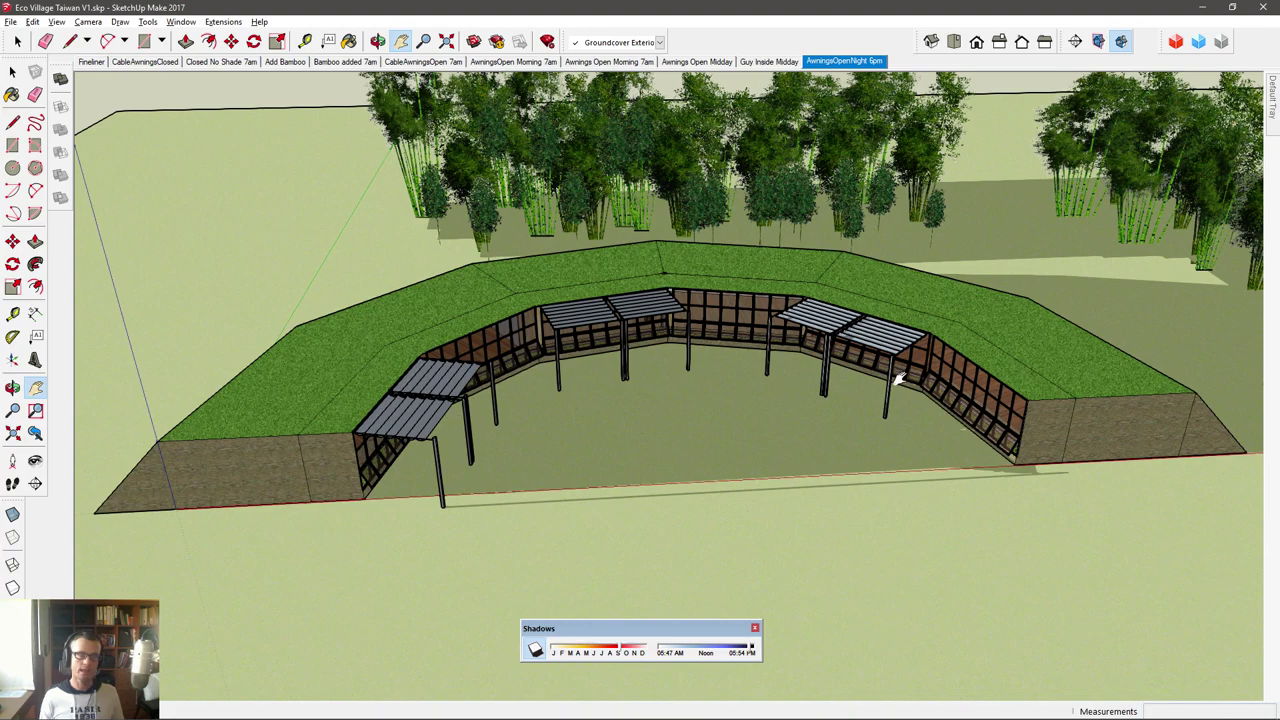
pyautogui.scroll(3, 492, 378)
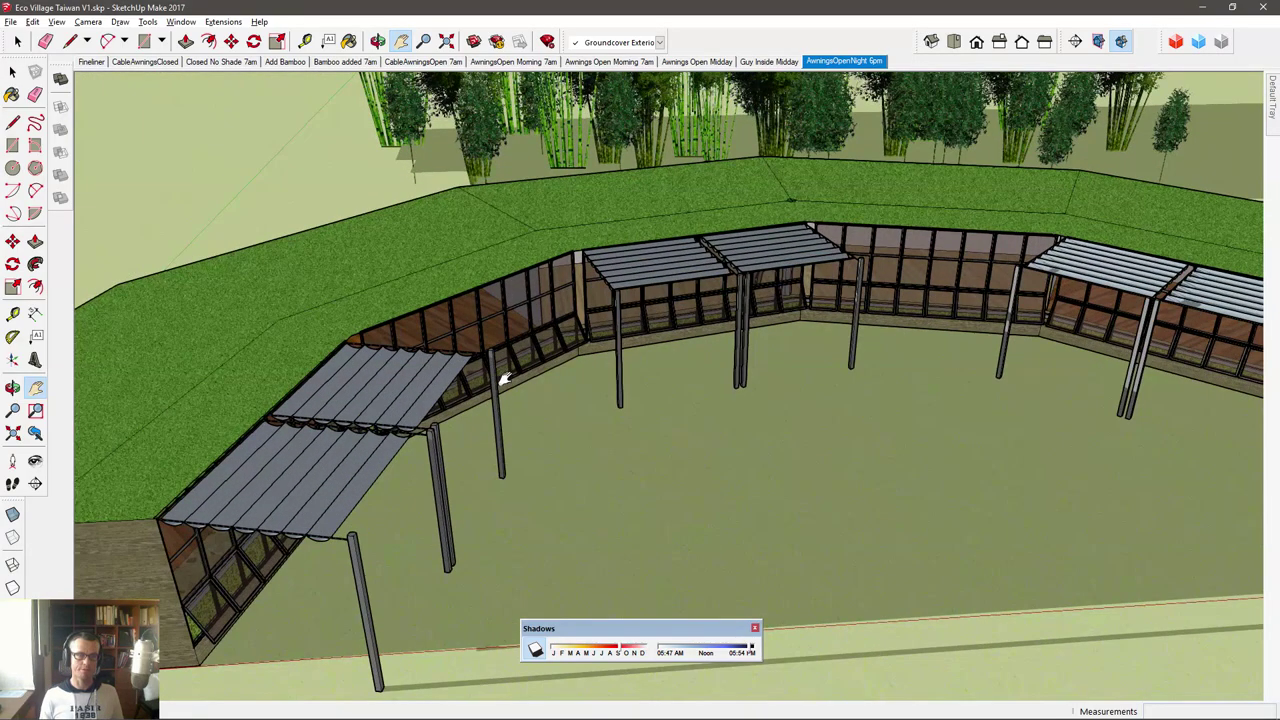
pyautogui.scroll(1, 592, 410)
pyautogui.scroll(-2, 592, 410)
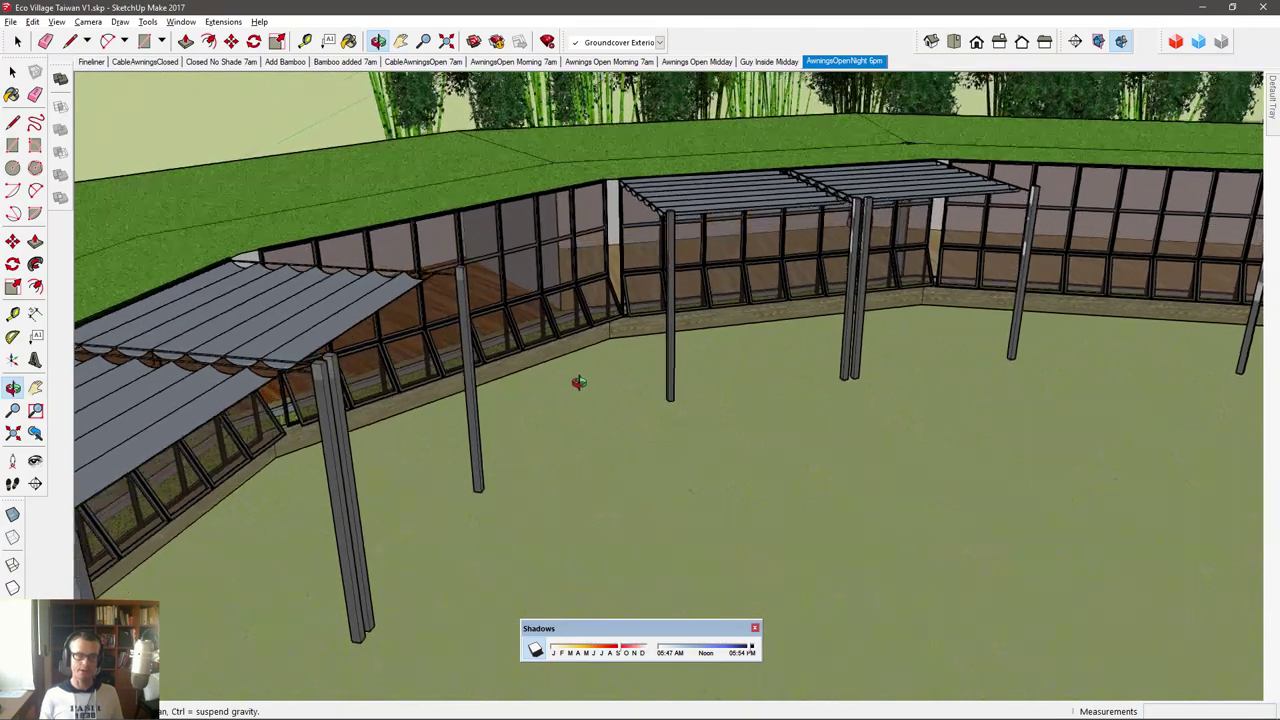
pyautogui.click(705, 650)
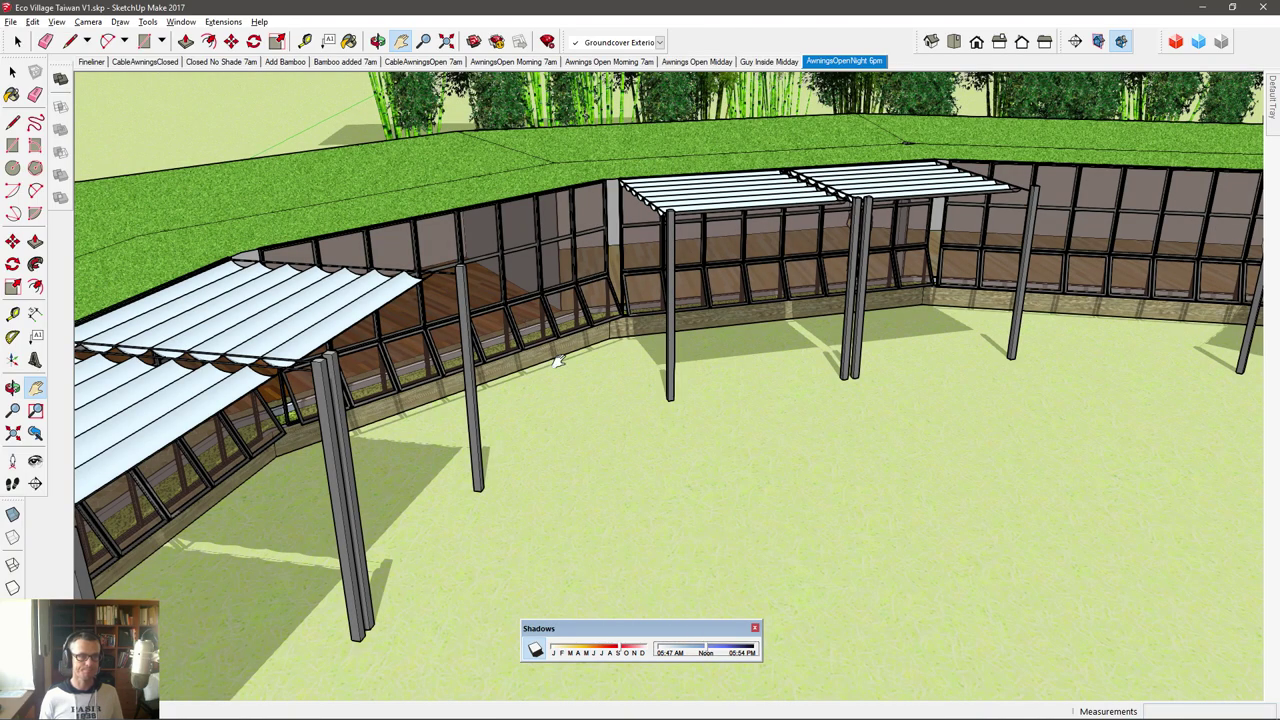
# - Set the shadow date to about the end of June and study the awning shadows, keeping the time at noon
pyautogui.moveTo(558, 361); pyautogui.dragTo(528, 432, button='middle')
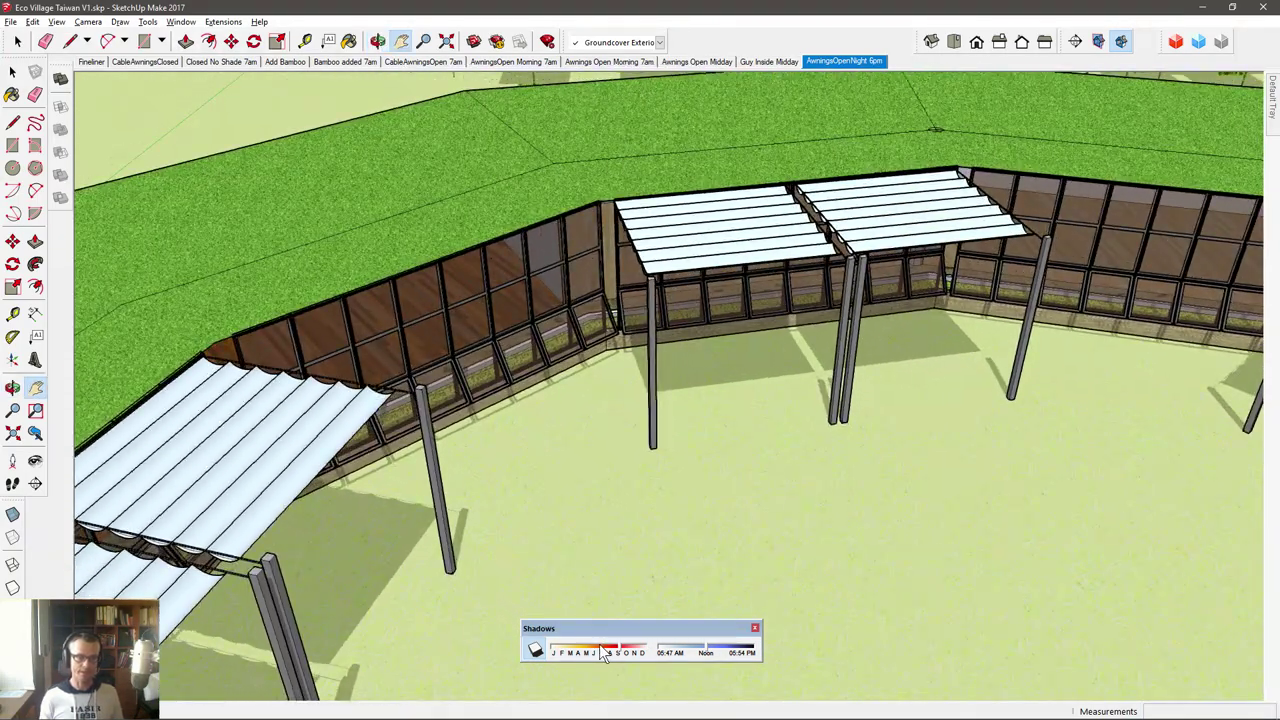
pyautogui.click(599, 644)
pyautogui.moveTo(623, 449); pyautogui.dragTo(693, 385, button='middle')
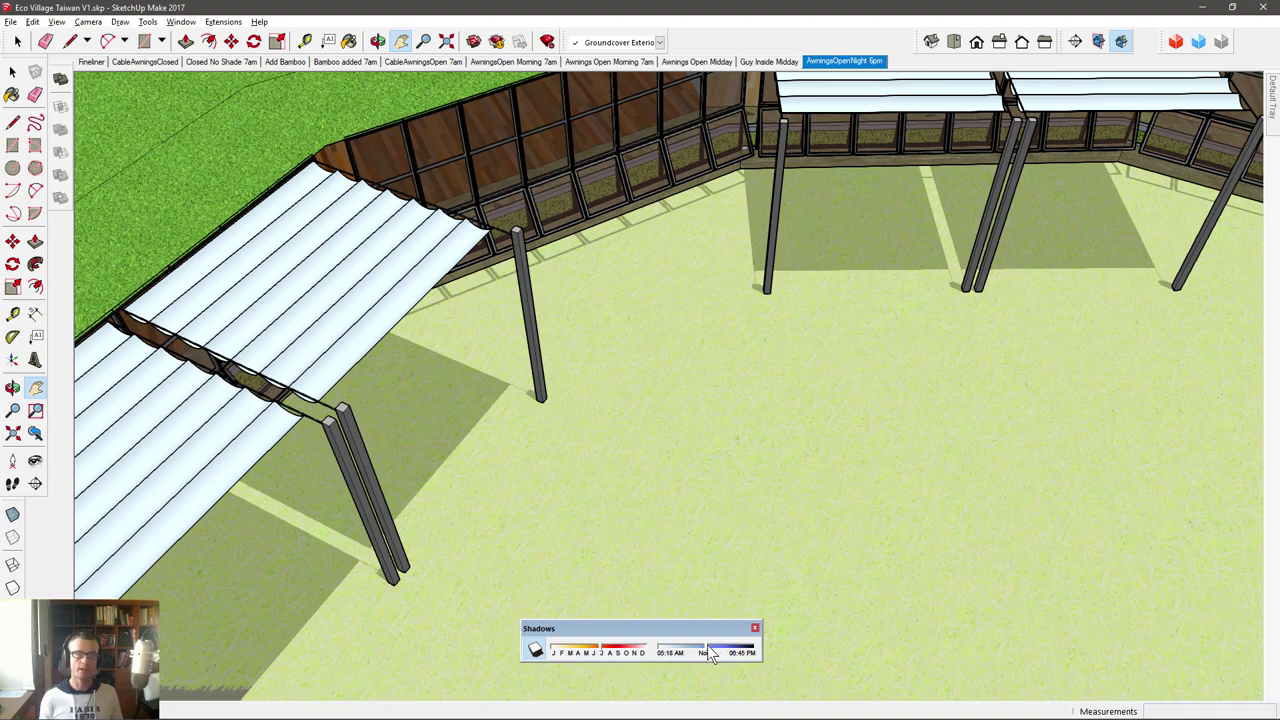
pyautogui.moveTo(710, 650); pyautogui.dragTo(750, 652)
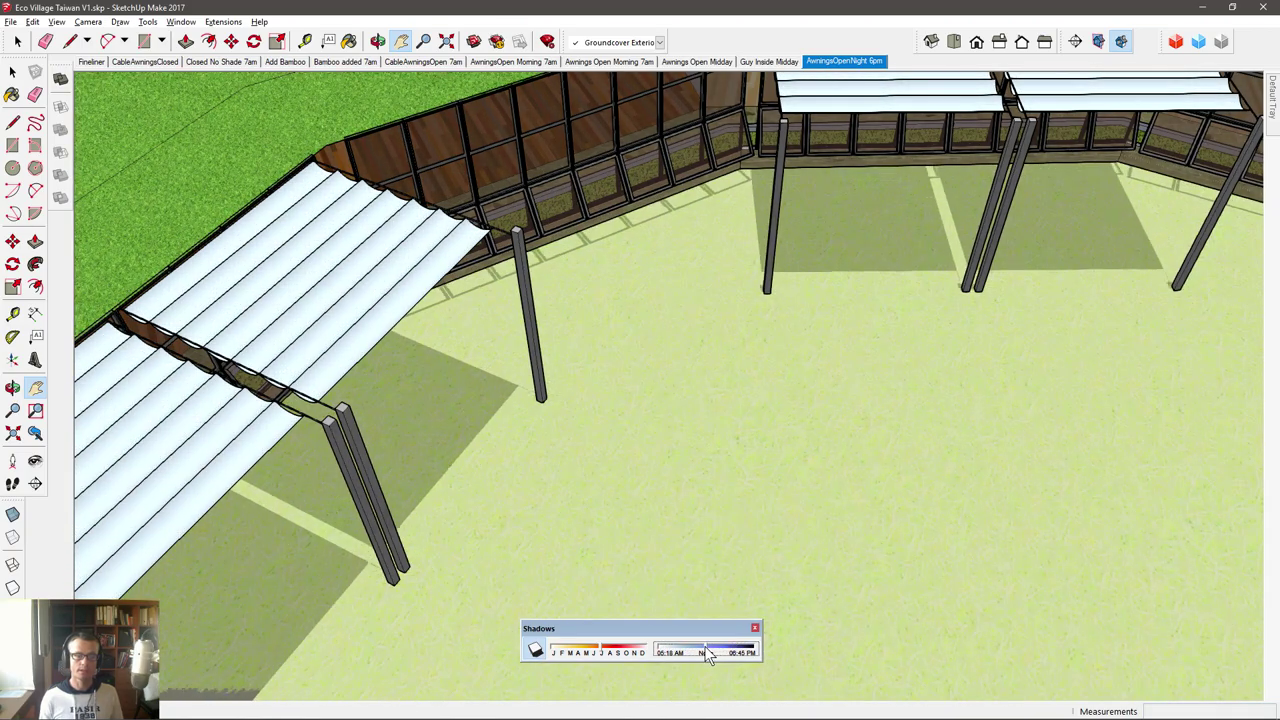
# - Examine the open awnings and the summer noon shadows they cast in front of the glazed inner walls
pyautogui.scroll(3, 724, 402)
pyautogui.scroll(-3, 724, 402)
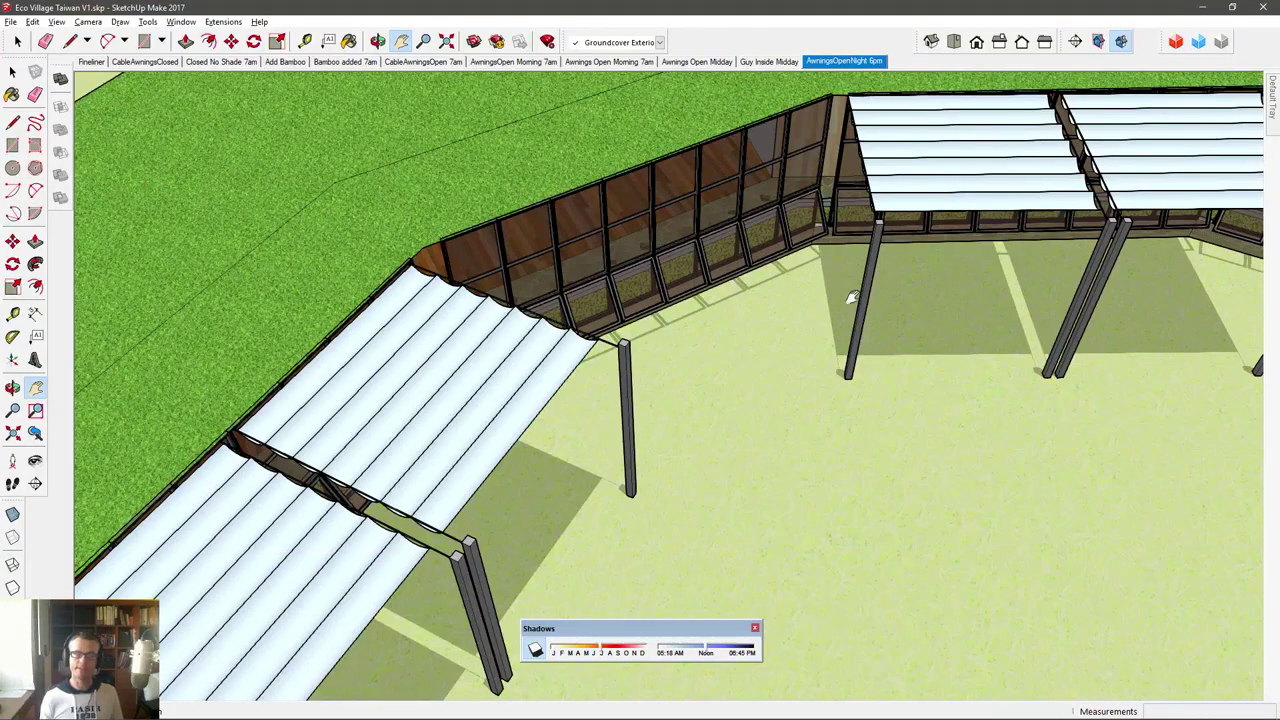
pyautogui.scroll(-3, 852, 296)
pyautogui.moveTo(901, 369); pyautogui.dragTo(685, 345)
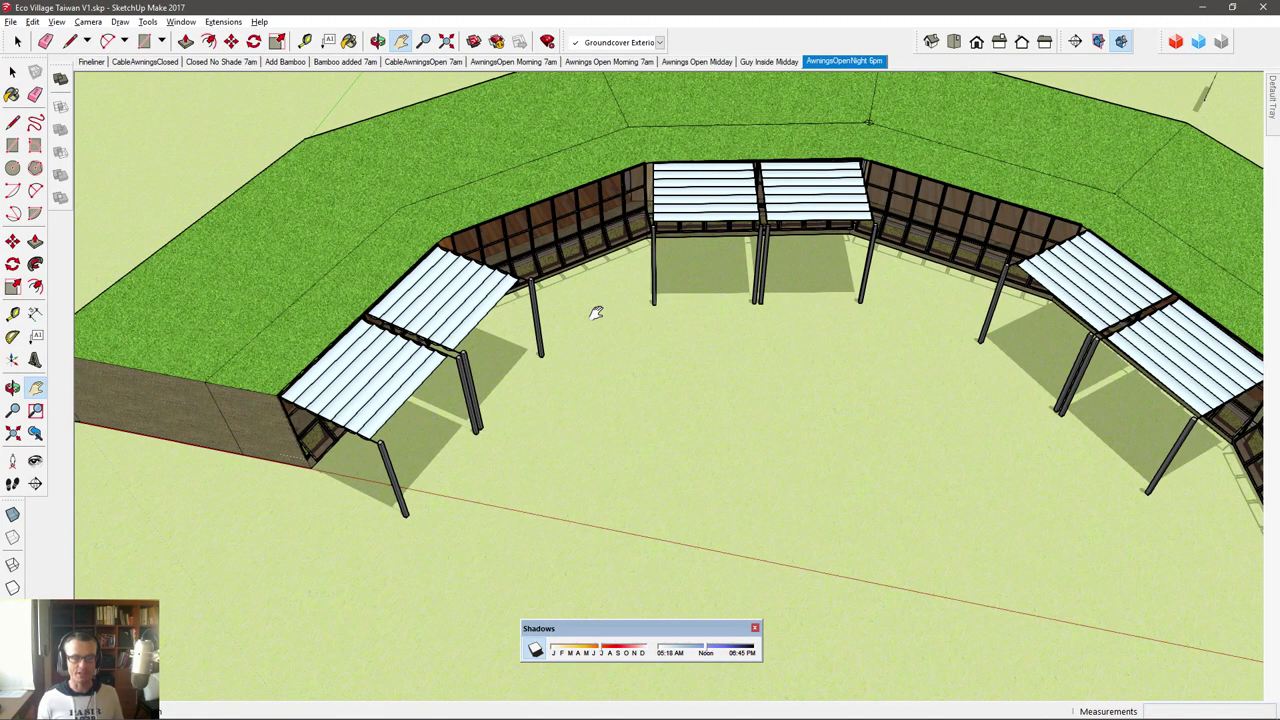
pyautogui.moveTo(626, 357); pyautogui.dragTo(668, 267, button='middle')
pyautogui.scroll(3, 545, 255)
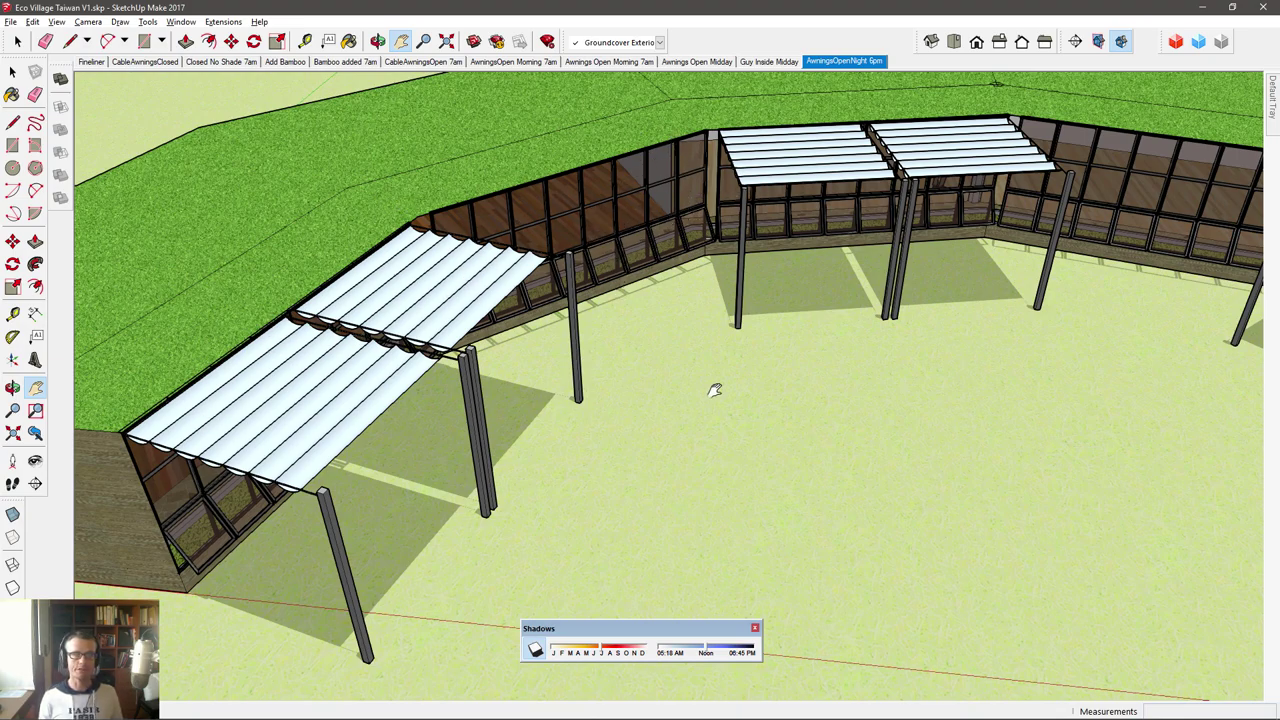
pyautogui.moveTo(714, 390); pyautogui.dragTo(751, 433)
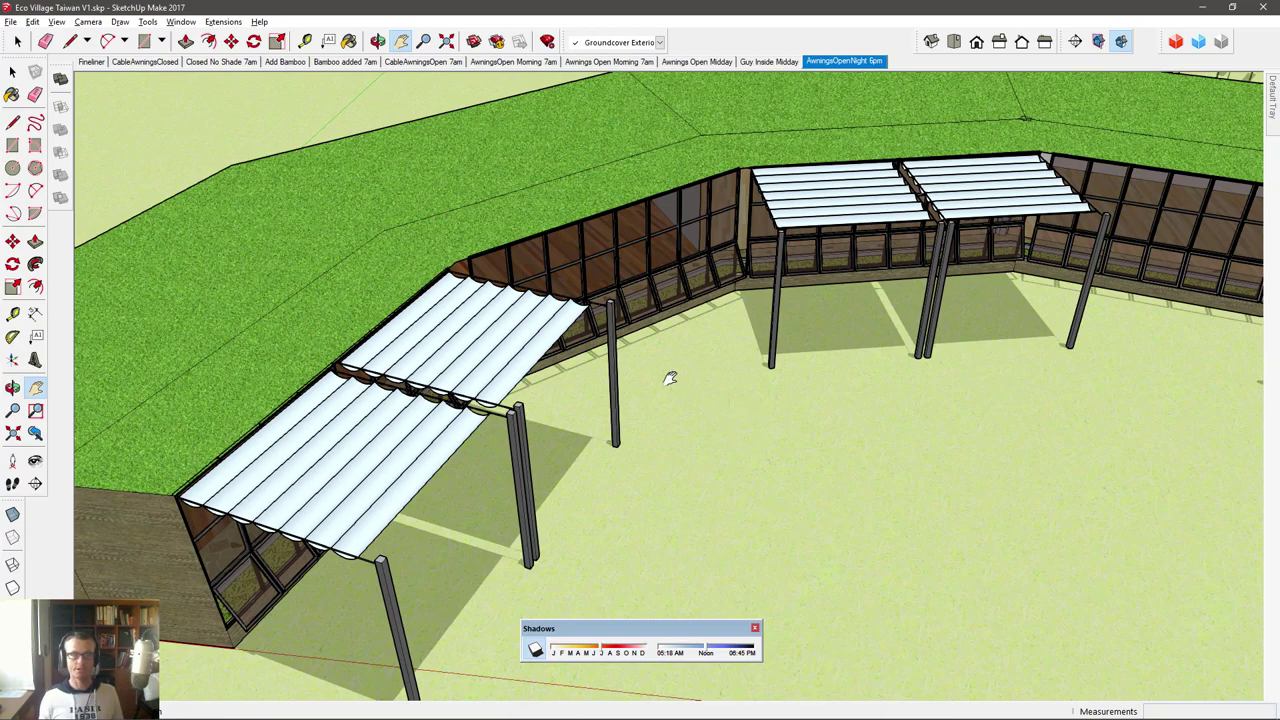
pyautogui.scroll(-5, 665, 364)
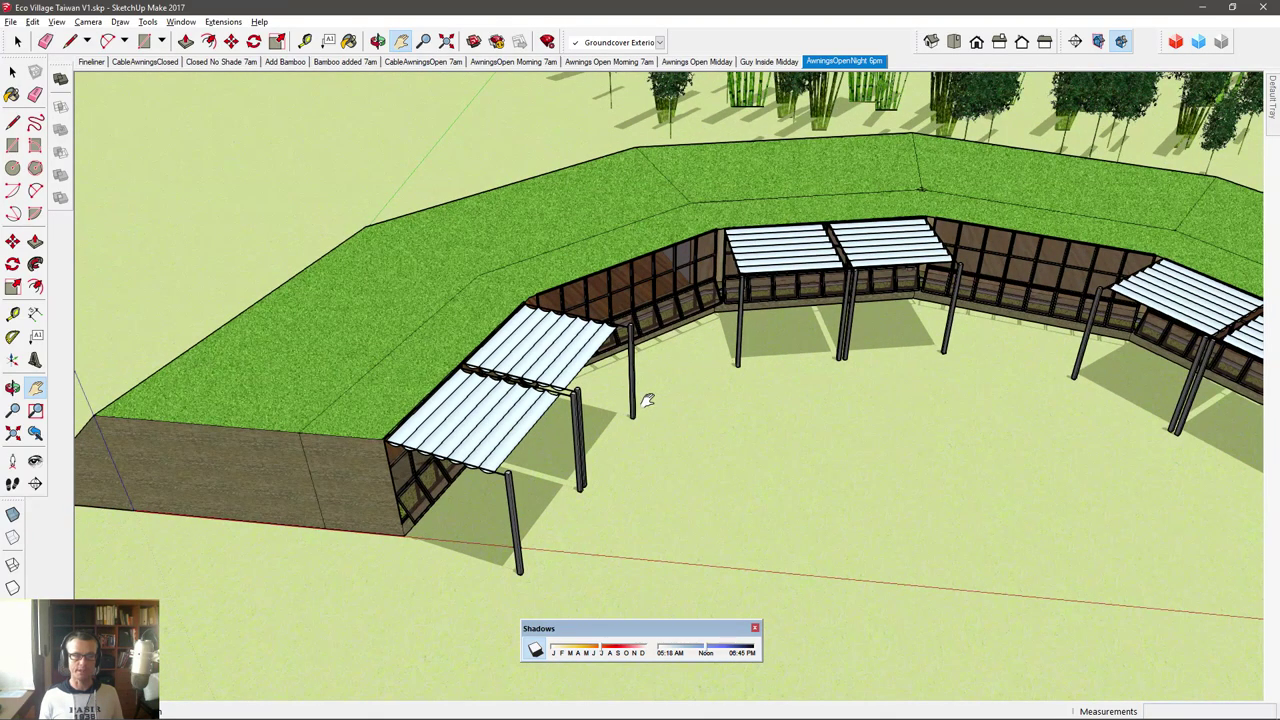
pyautogui.scroll(3, 632, 321)
# - Examine the building's sloping grass-covered end and the whole curved green roof around the courtyard
pyautogui.moveTo(524, 352); pyautogui.dragTo(531, 560, button='middle')
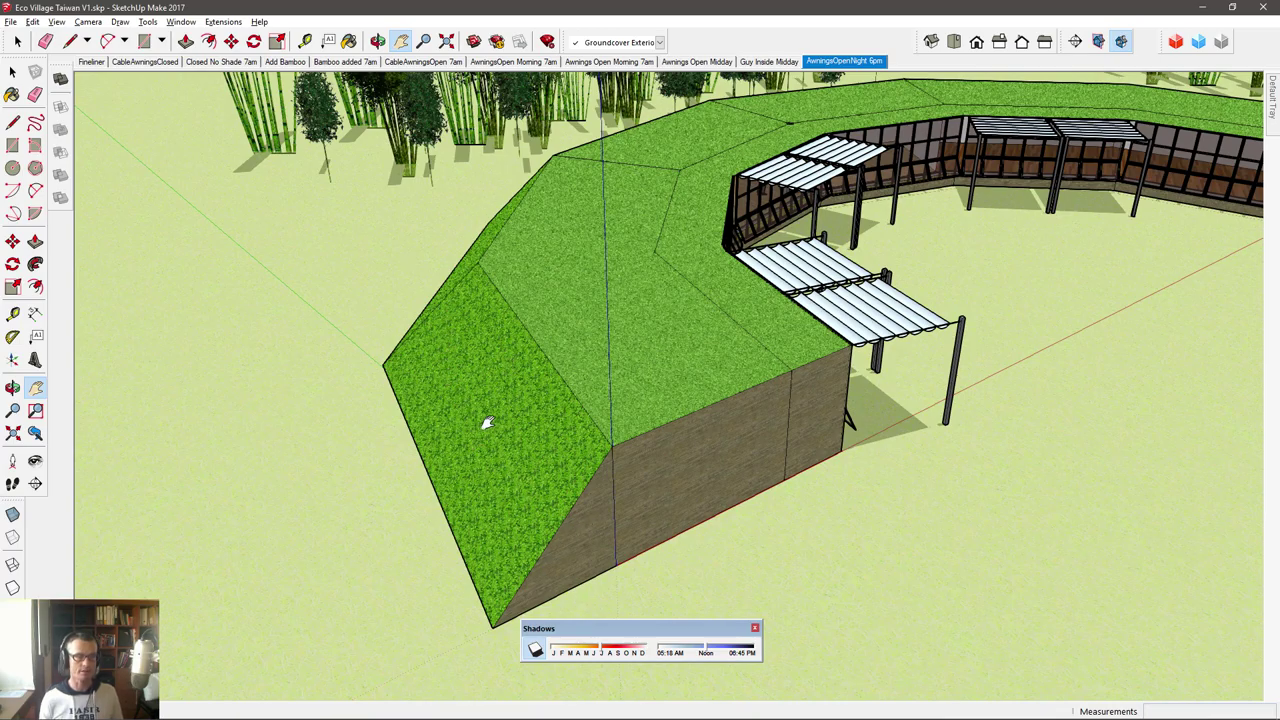
pyautogui.moveTo(486, 423); pyautogui.dragTo(557, 345)
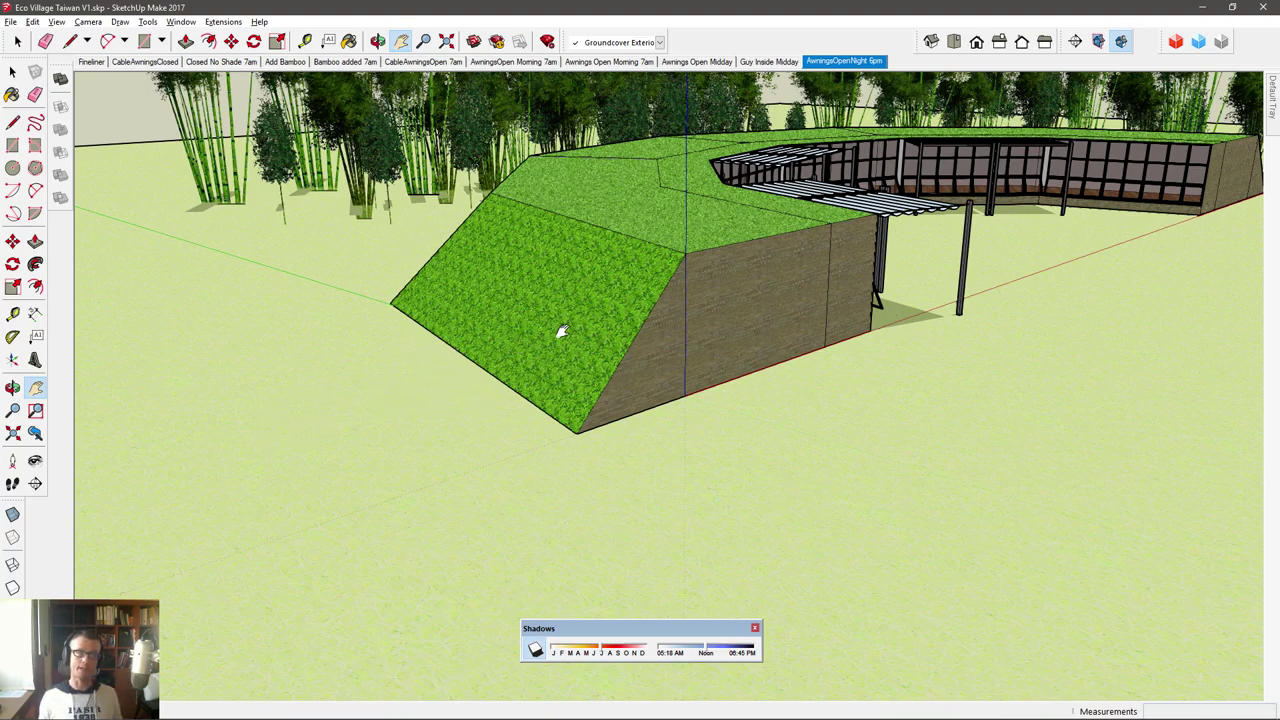
pyautogui.scroll(-5, 700, 330)
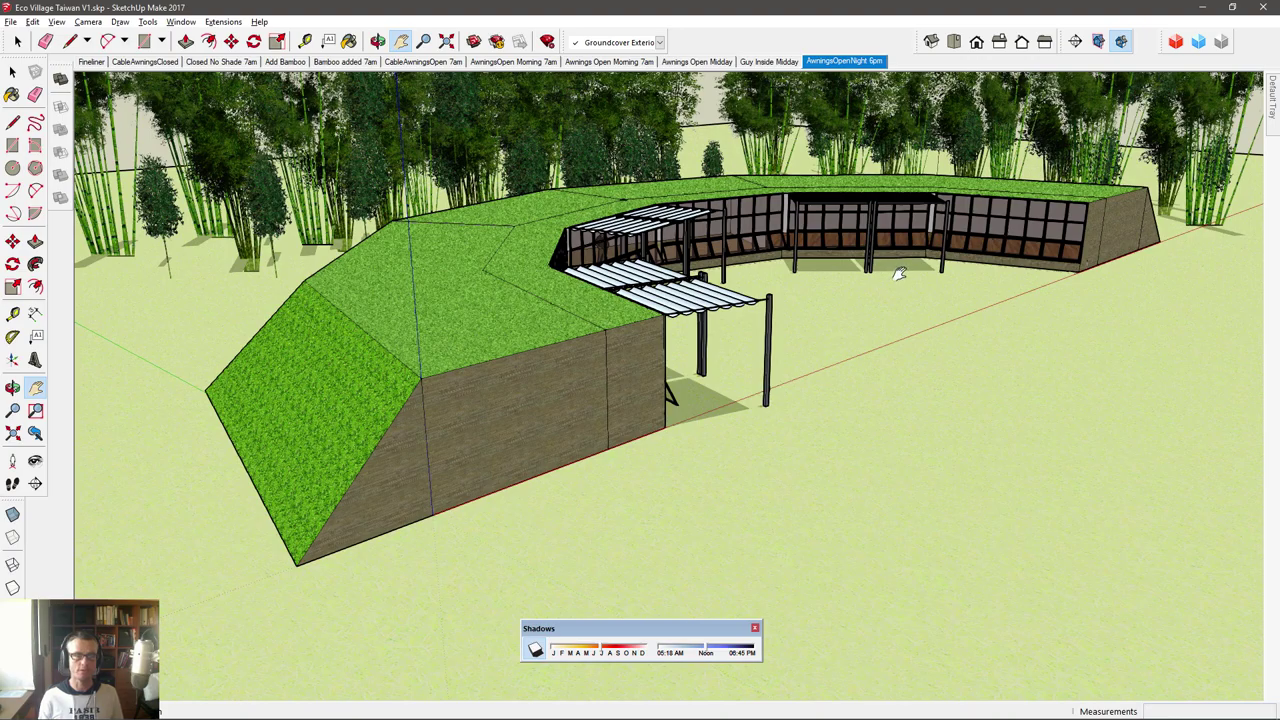
pyautogui.moveTo(894, 274); pyautogui.dragTo(737, 414, button='middle')
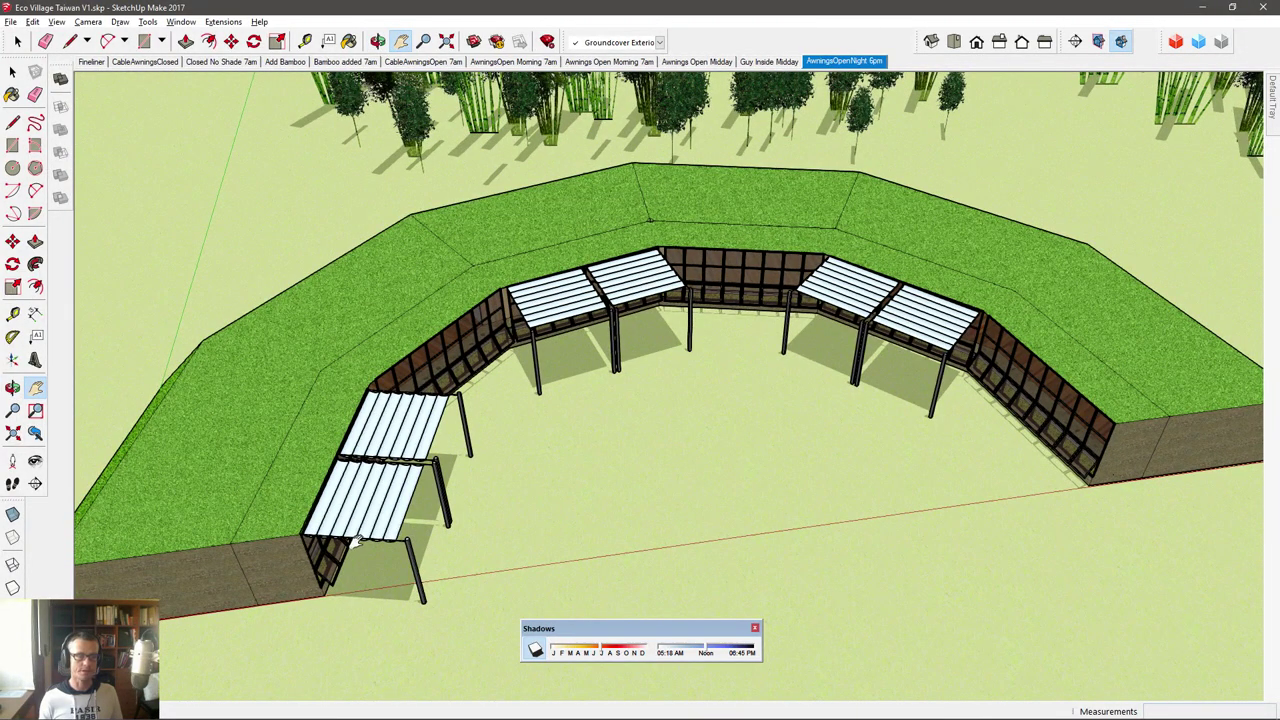
pyautogui.moveTo(486, 457); pyautogui.dragTo(636, 416)
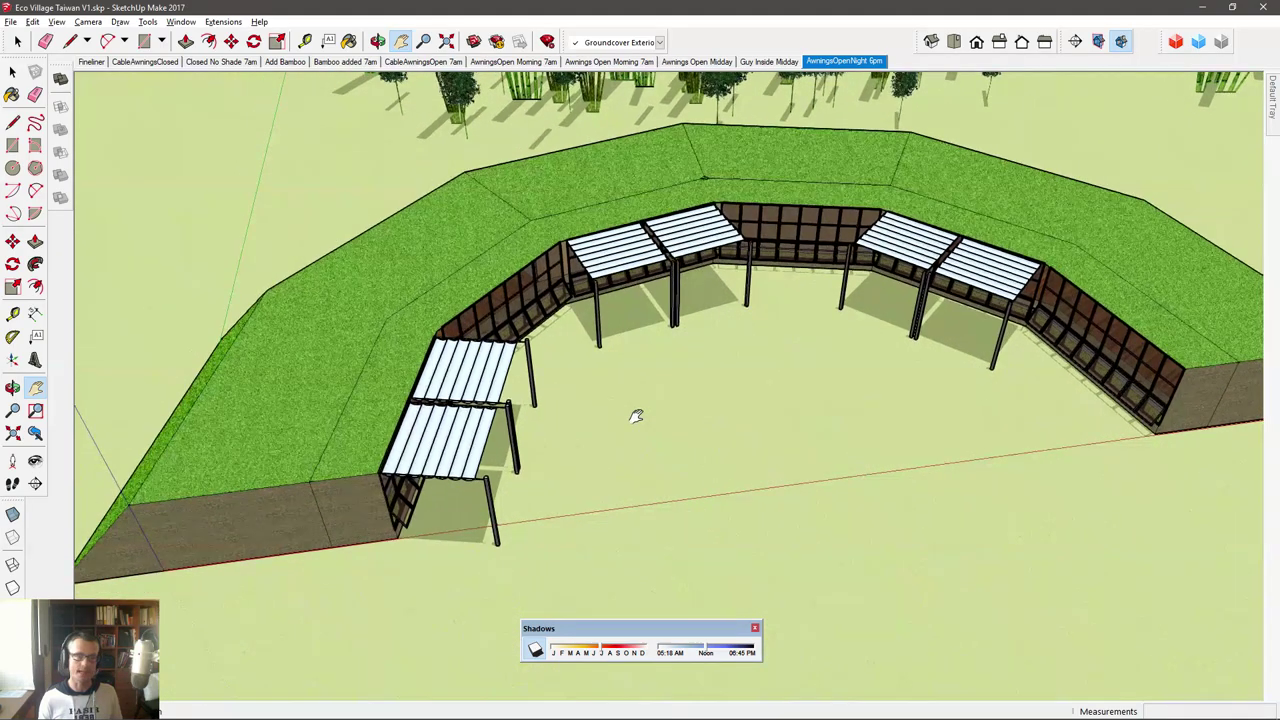